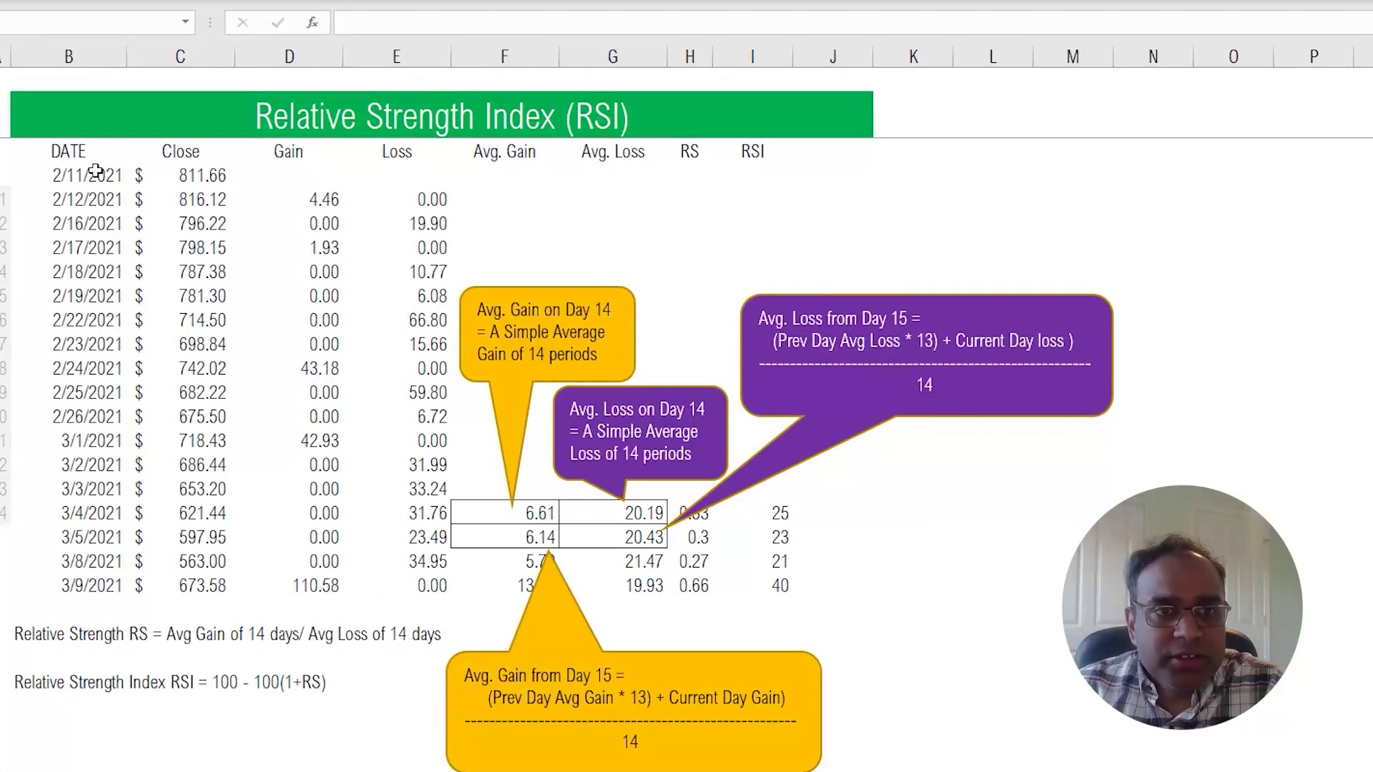
{"action": "left_click_drag", "start_coordinate": [95, 173], "coordinate": [90, 580]}
{"action": "left_click_drag", "start_coordinate": [206, 175], "coordinate": [212, 594]}
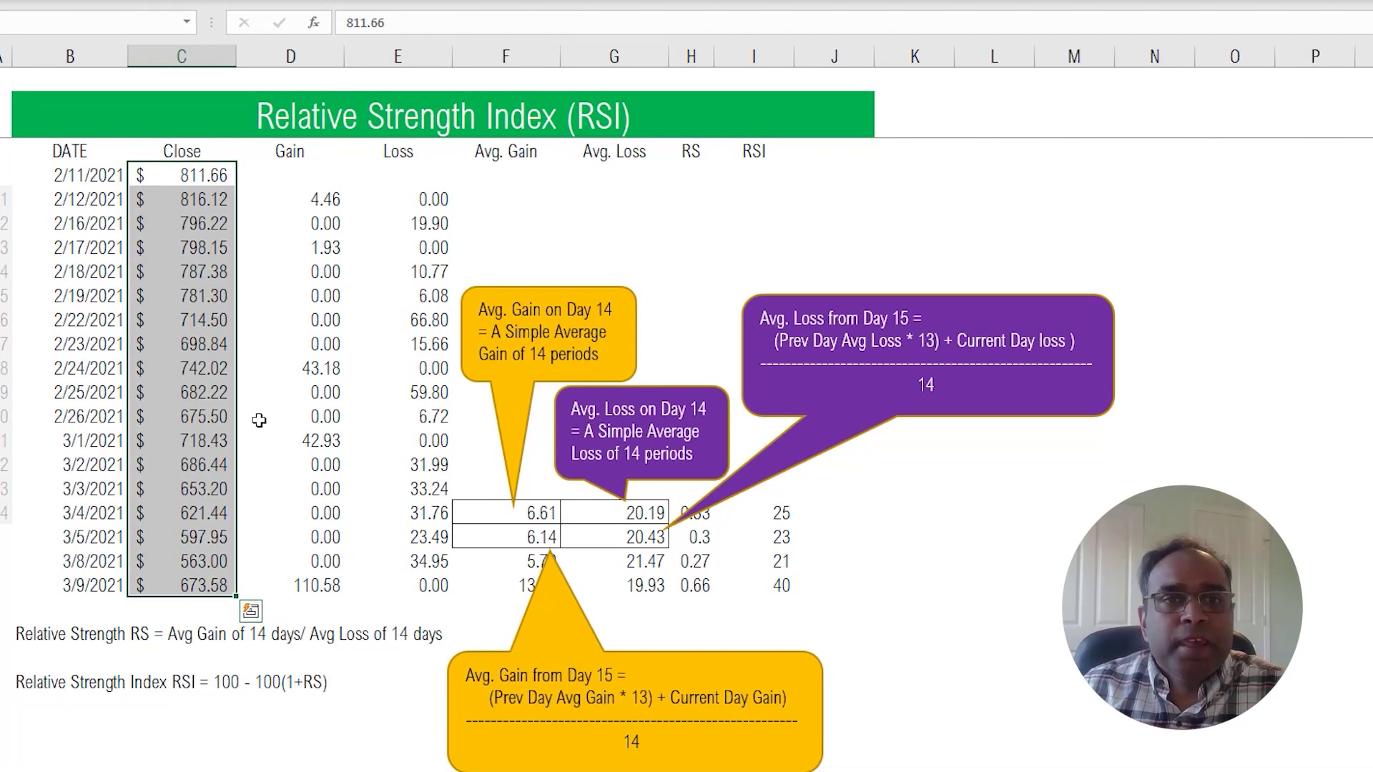
{"action": "left_click", "coordinate": [317, 176]}
{"action": "left_click_drag", "start_coordinate": [317, 176], "coordinate": [317, 271]}
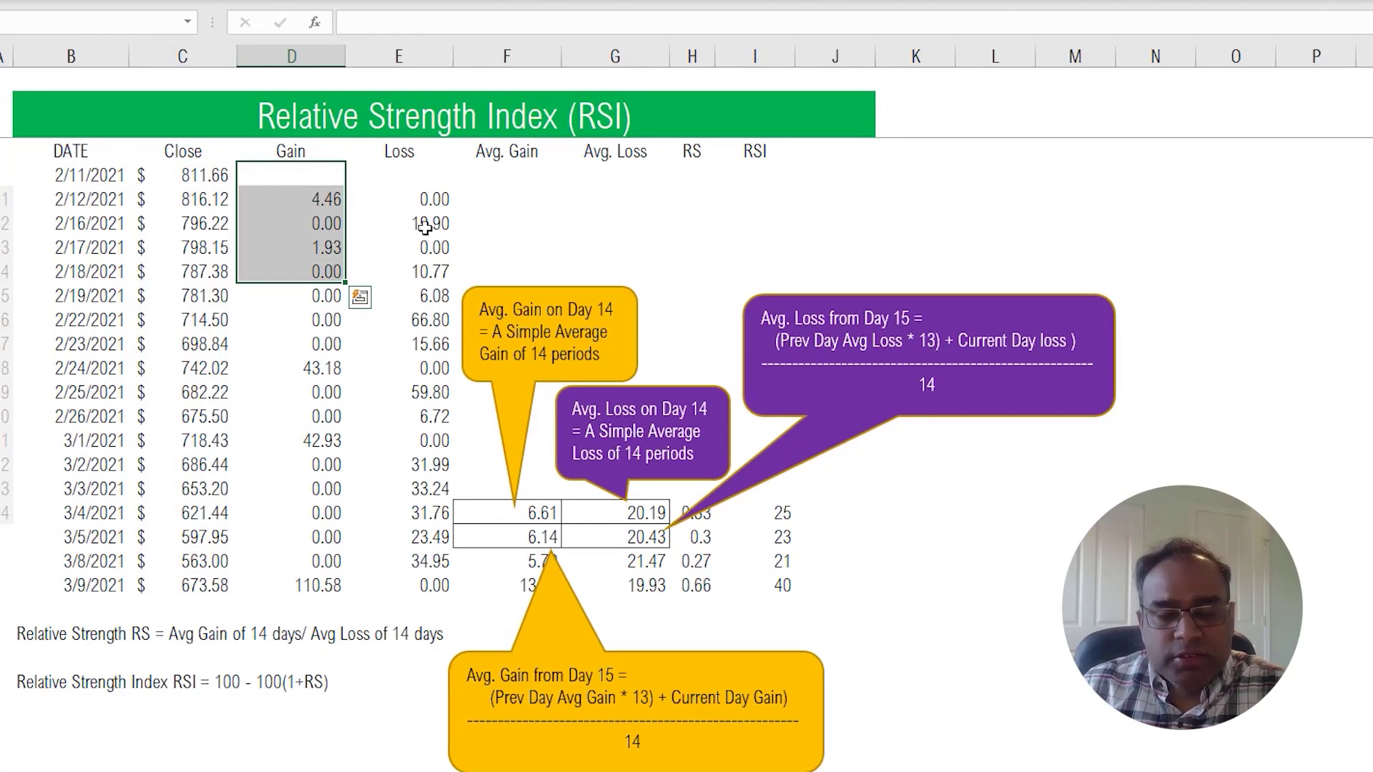
{"action": "left_click", "coordinate": [332, 199]}
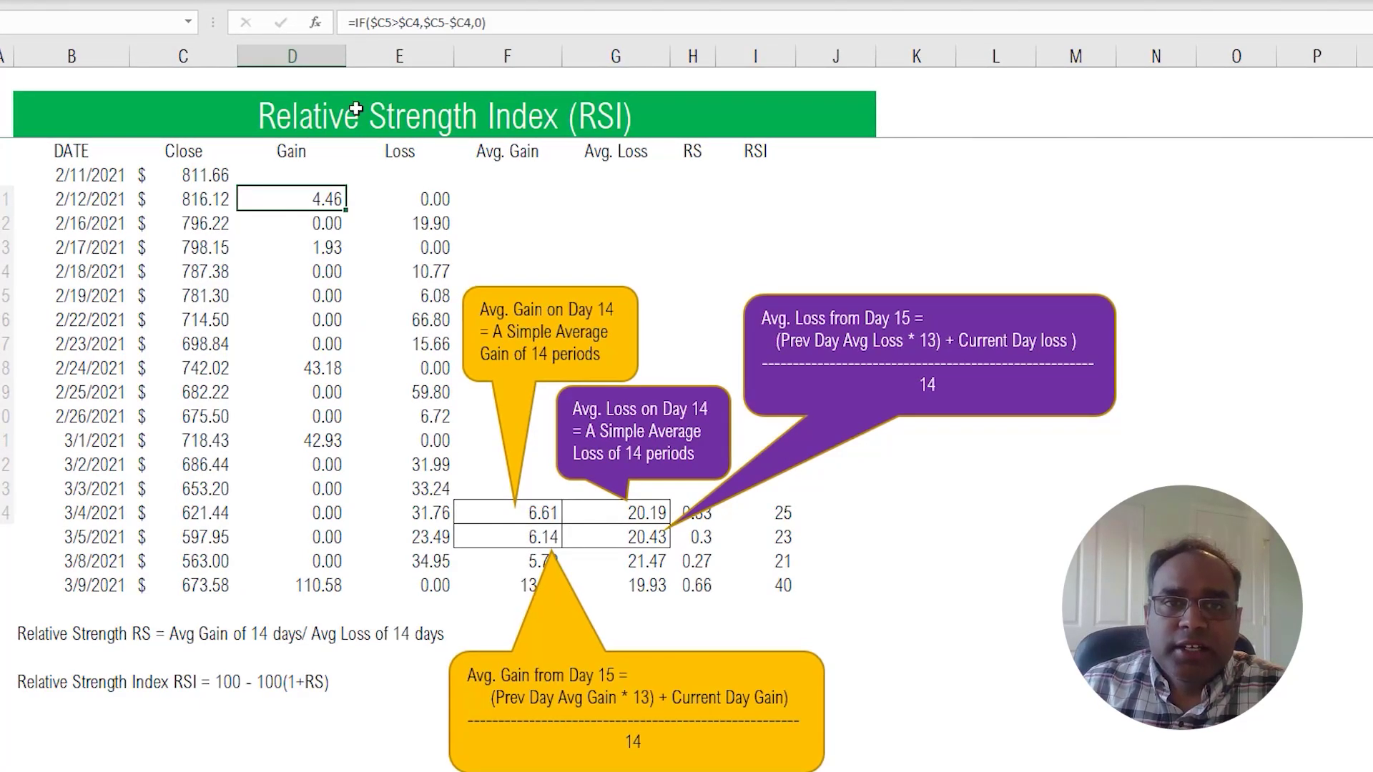
{"action": "left_click", "coordinate": [392, 18]}
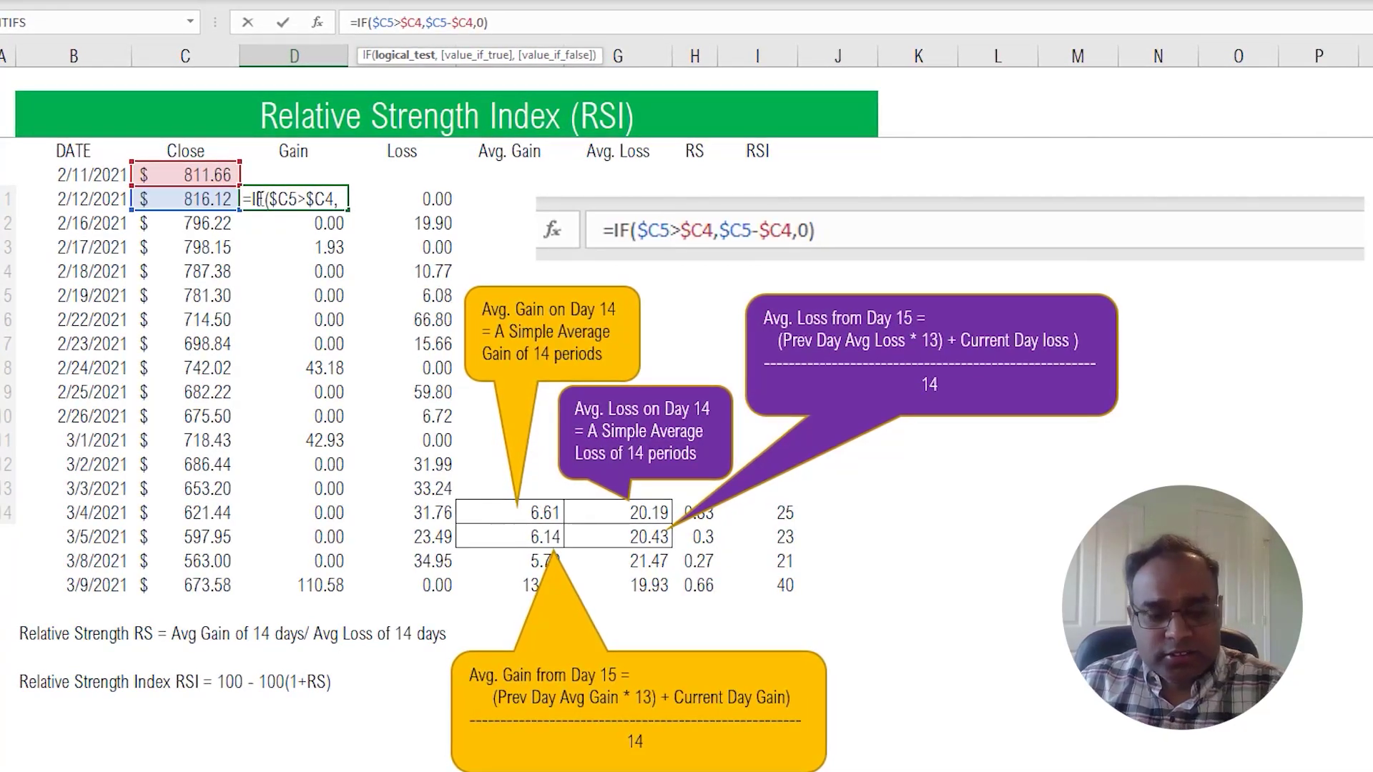
{"action": "key", "text": "ctrl+Return"}
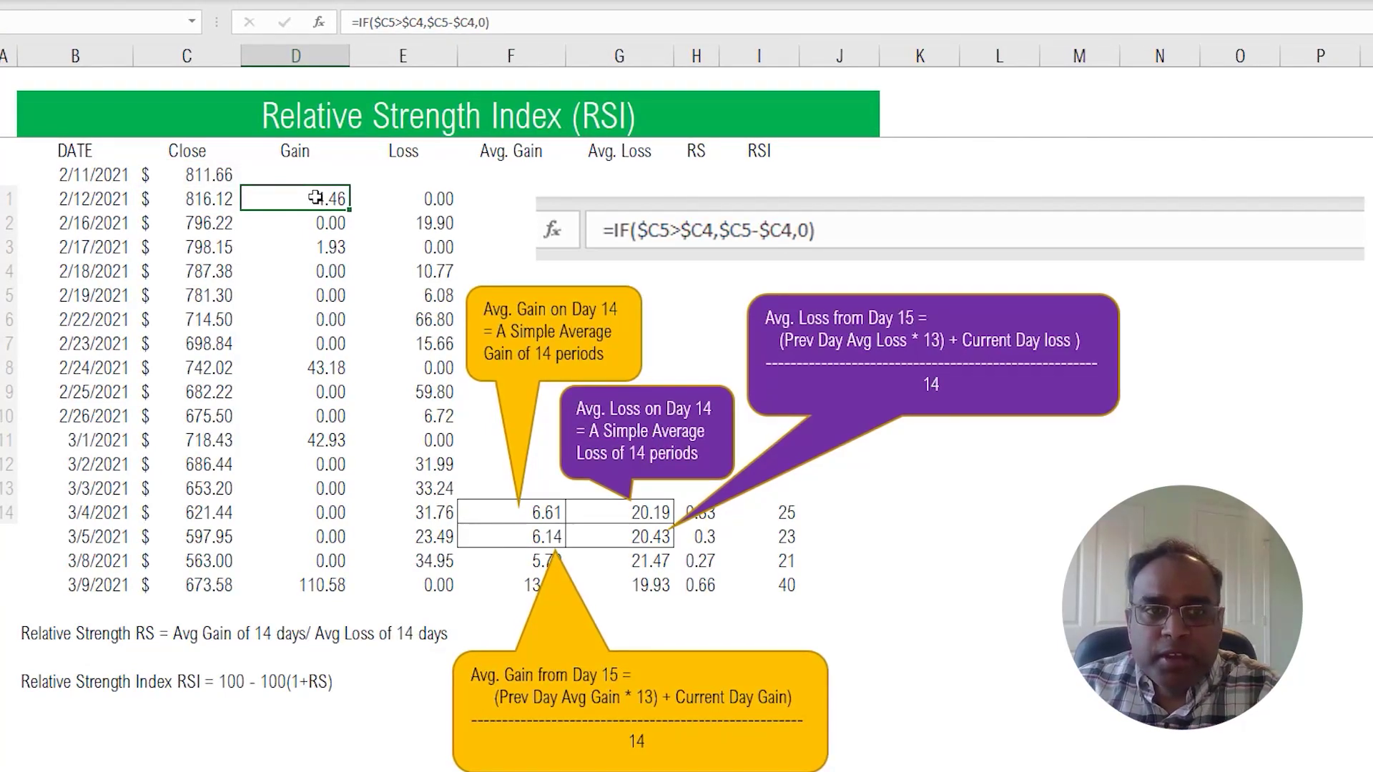
{"action": "left_click", "coordinate": [317, 229]}
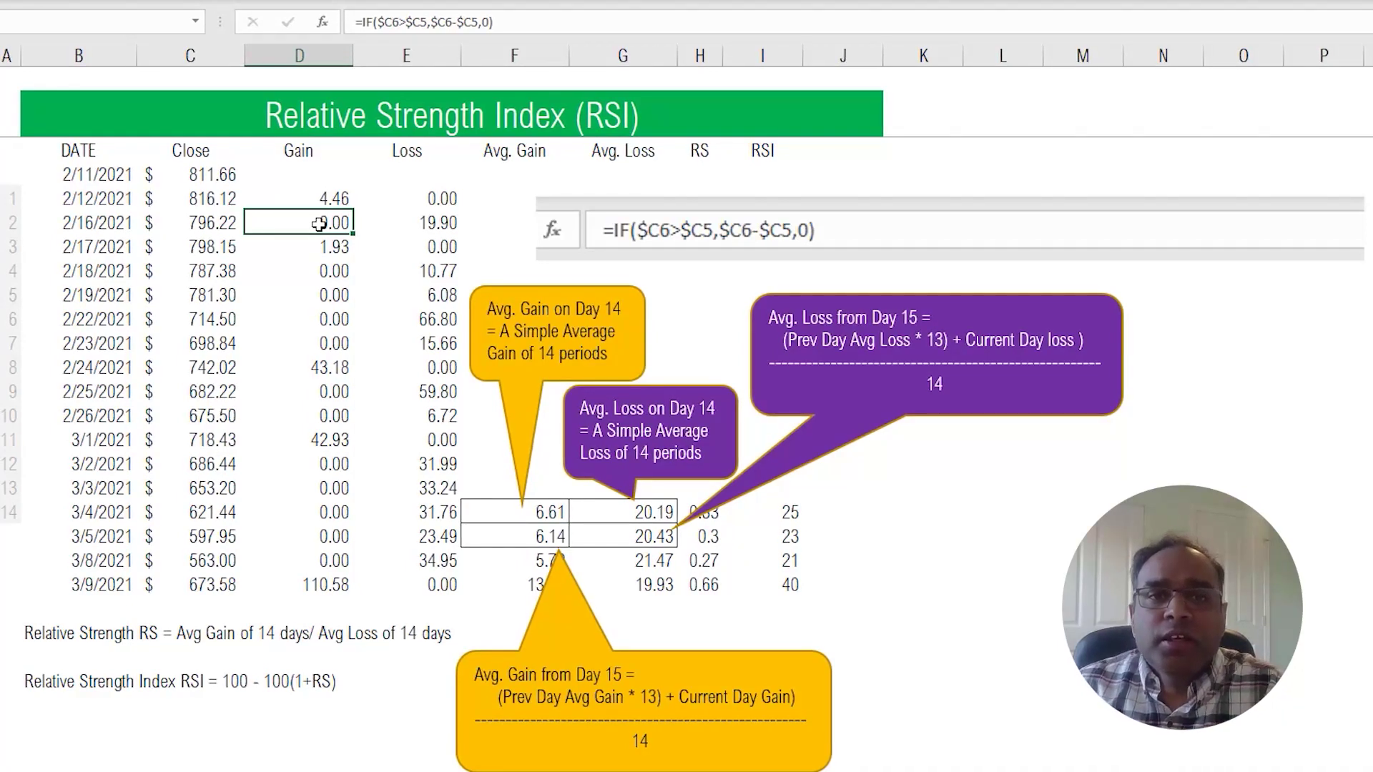
{"action": "mouse_move", "coordinate": [422, 193]}
{"action": "left_mouse_down"}
{"action": "mouse_move", "coordinate": [422, 224]}
{"action": "mouse_move", "coordinate": [421, 201]}
{"action": "left_mouse_up"}
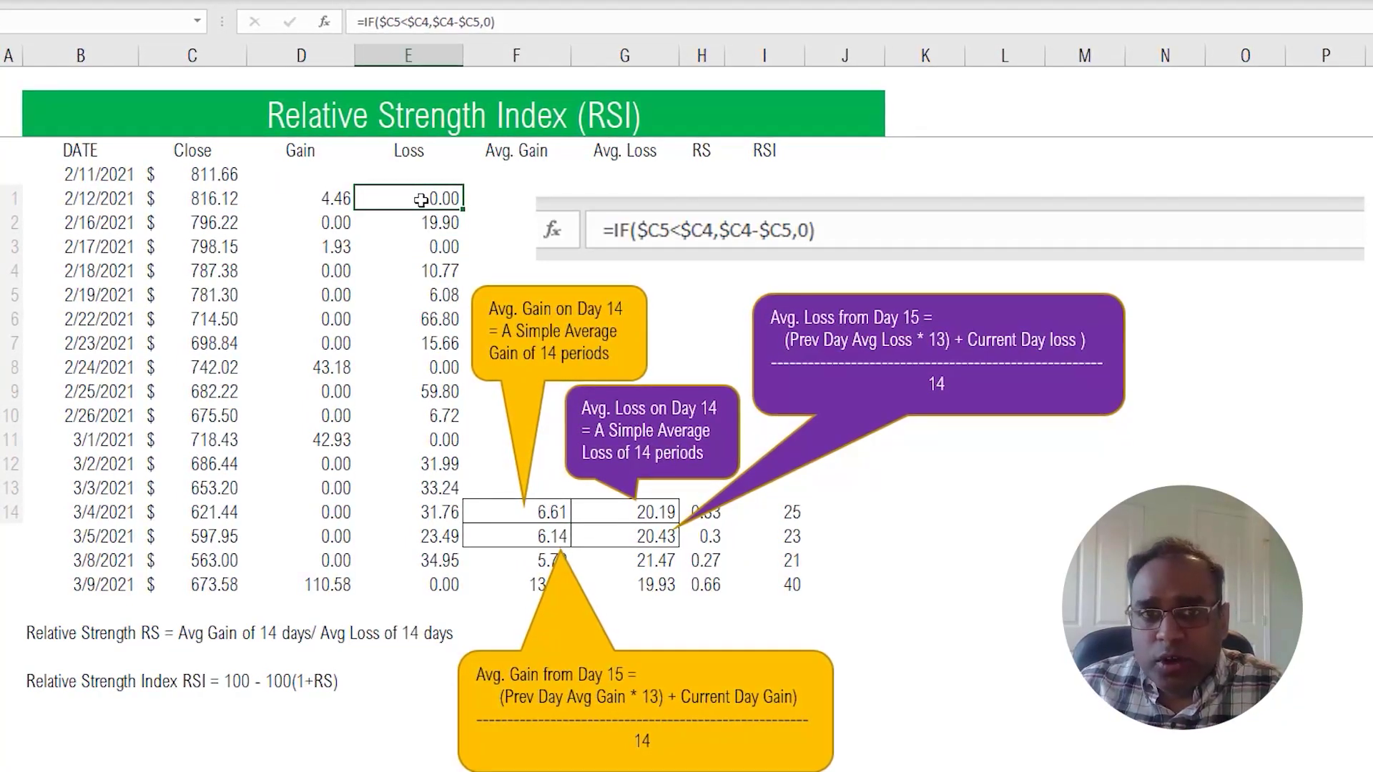
{"action": "left_click", "coordinate": [442, 221]}
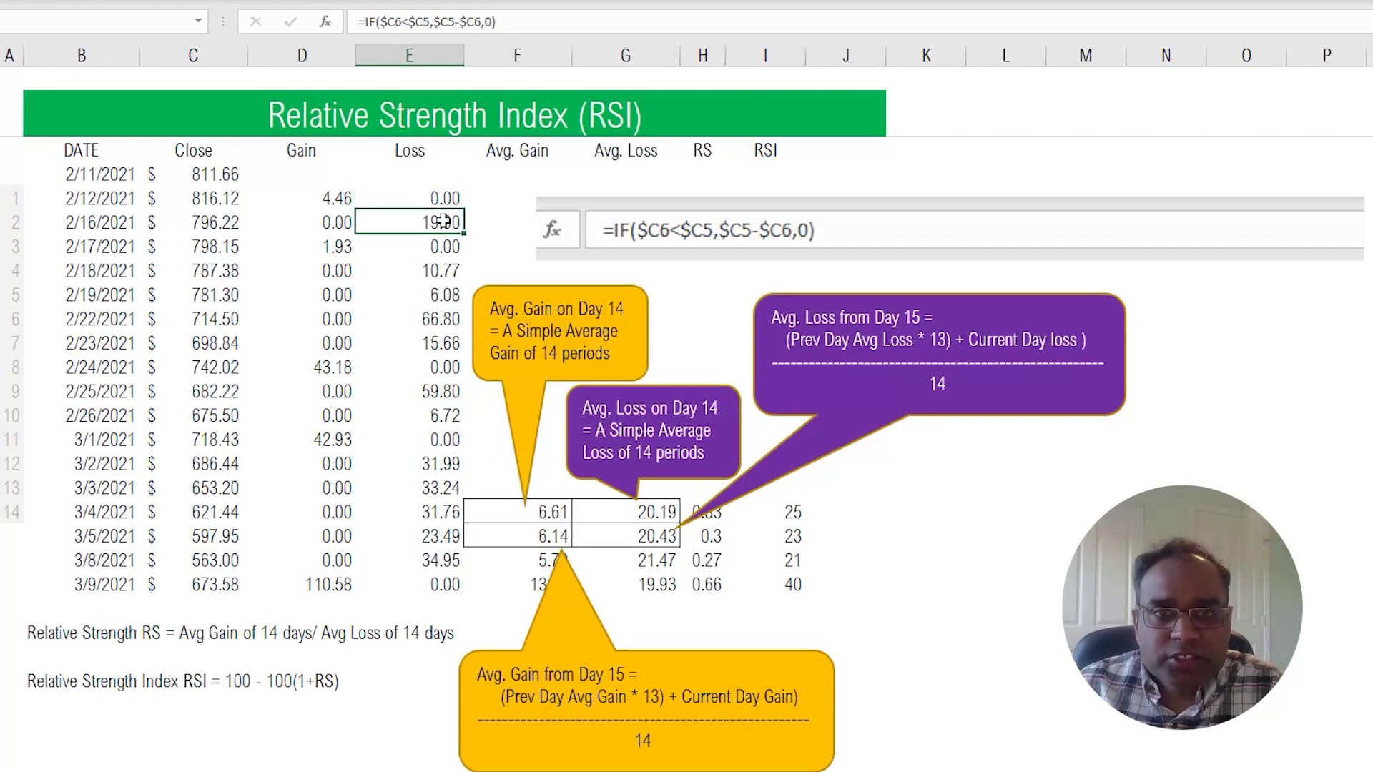
{"action": "left_click", "coordinate": [431, 22]}
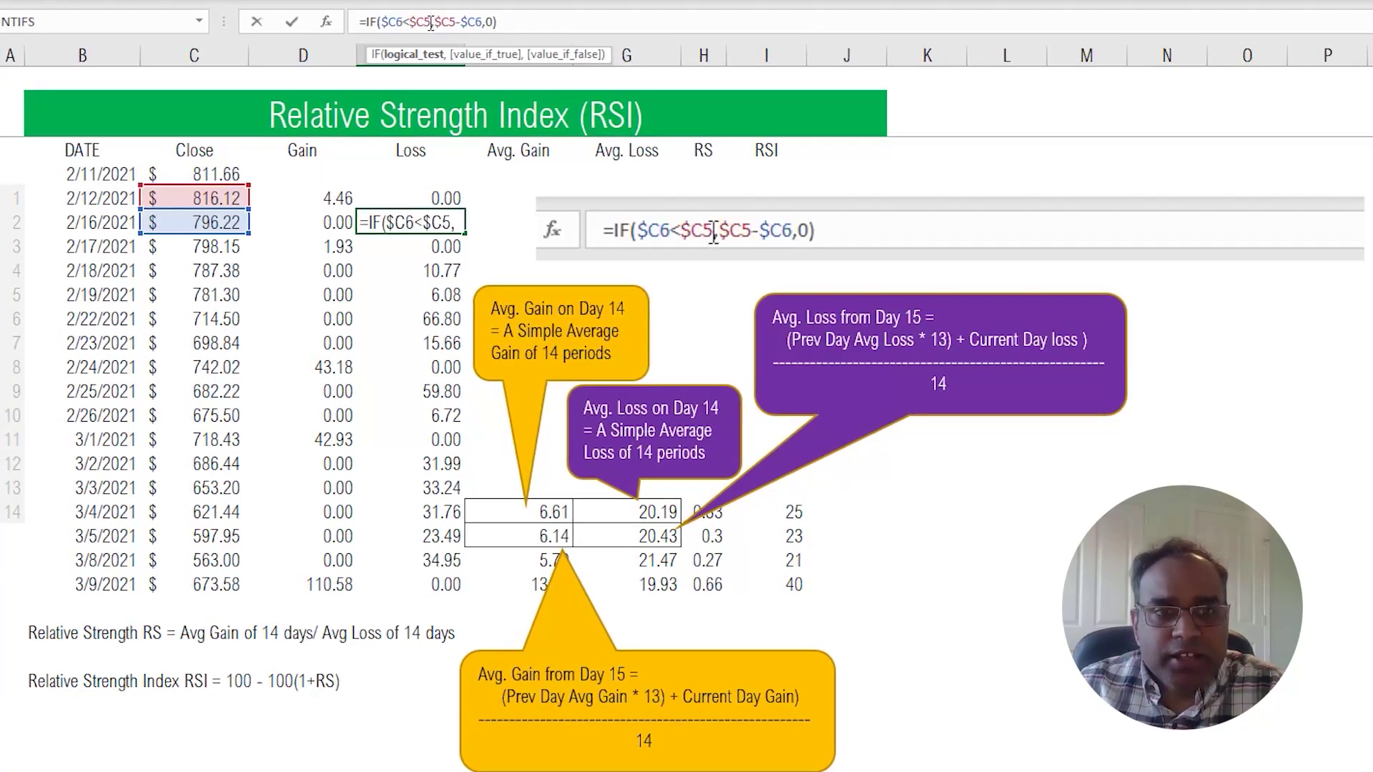
{"action": "key", "text": "Return"}
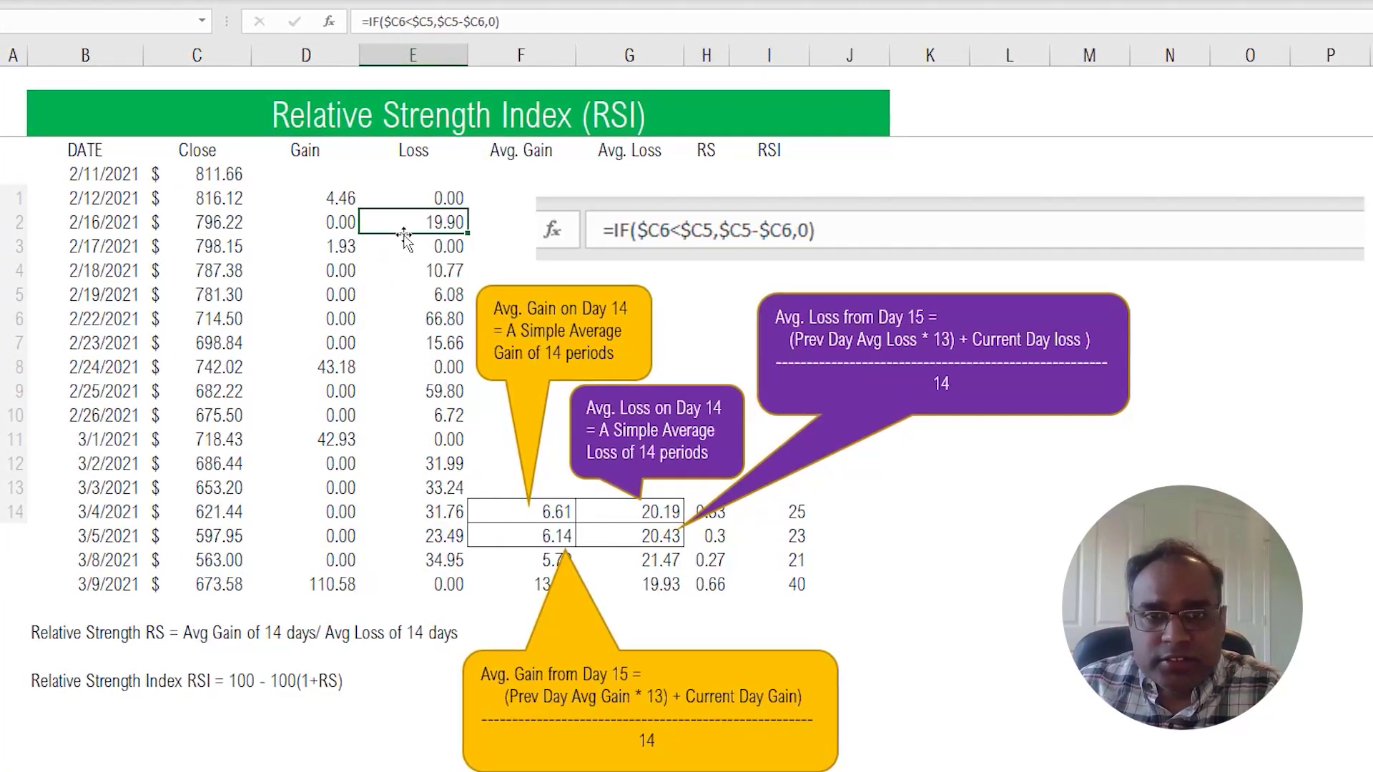
{"action": "left_click_drag", "start_coordinate": [341, 199], "coordinate": [317, 583]}
{"action": "left_click_drag", "start_coordinate": [446, 196], "coordinate": [425, 581]}
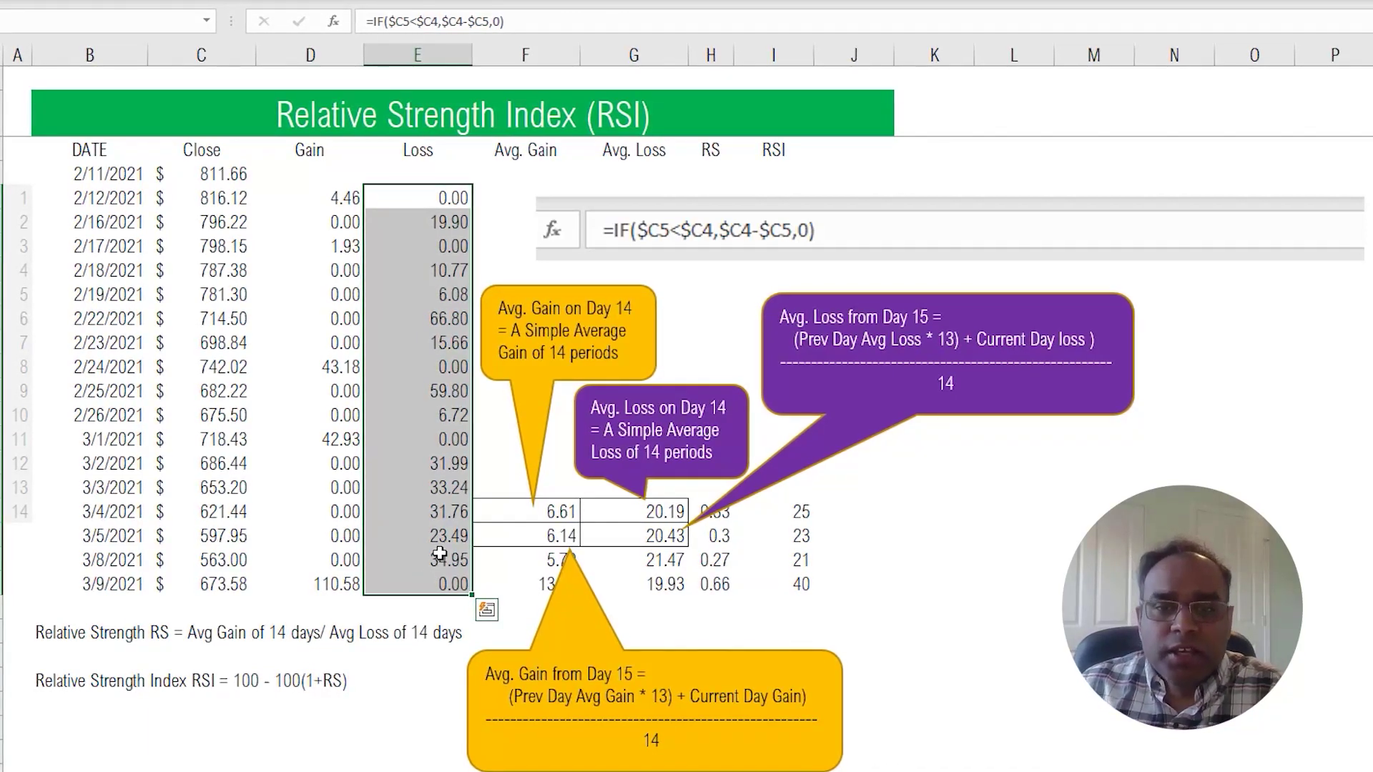
{"action": "left_click", "coordinate": [567, 510]}
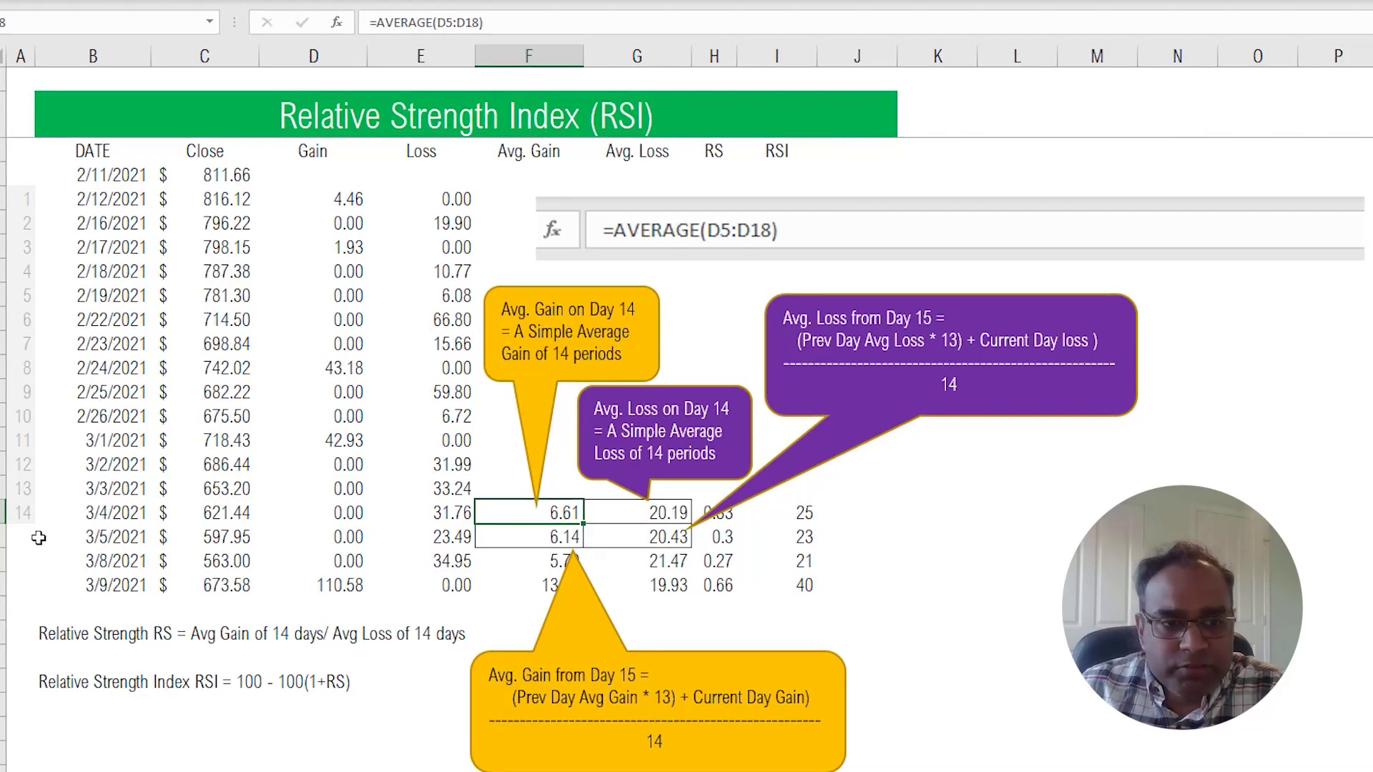
{"action": "left_click", "coordinate": [3, 513]}
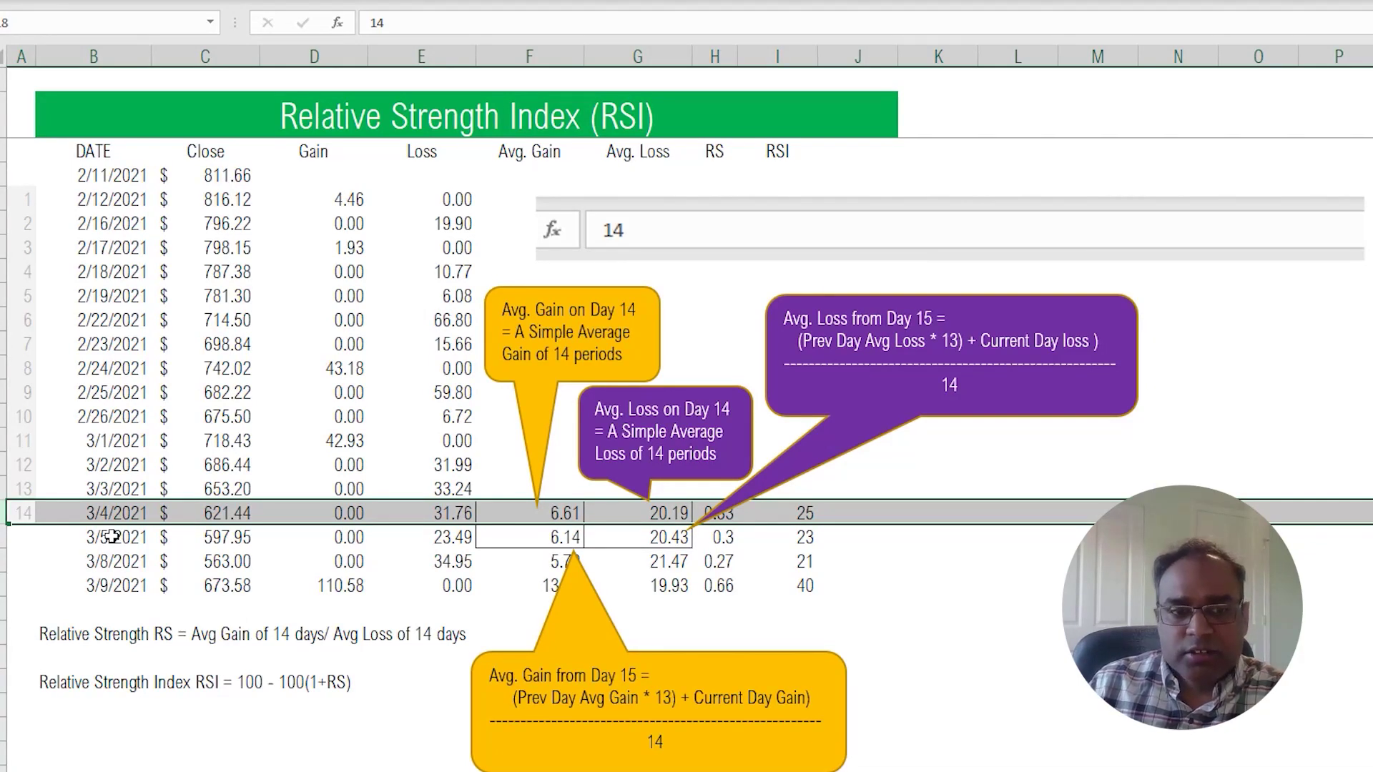
{"action": "left_click", "coordinate": [511, 516]}
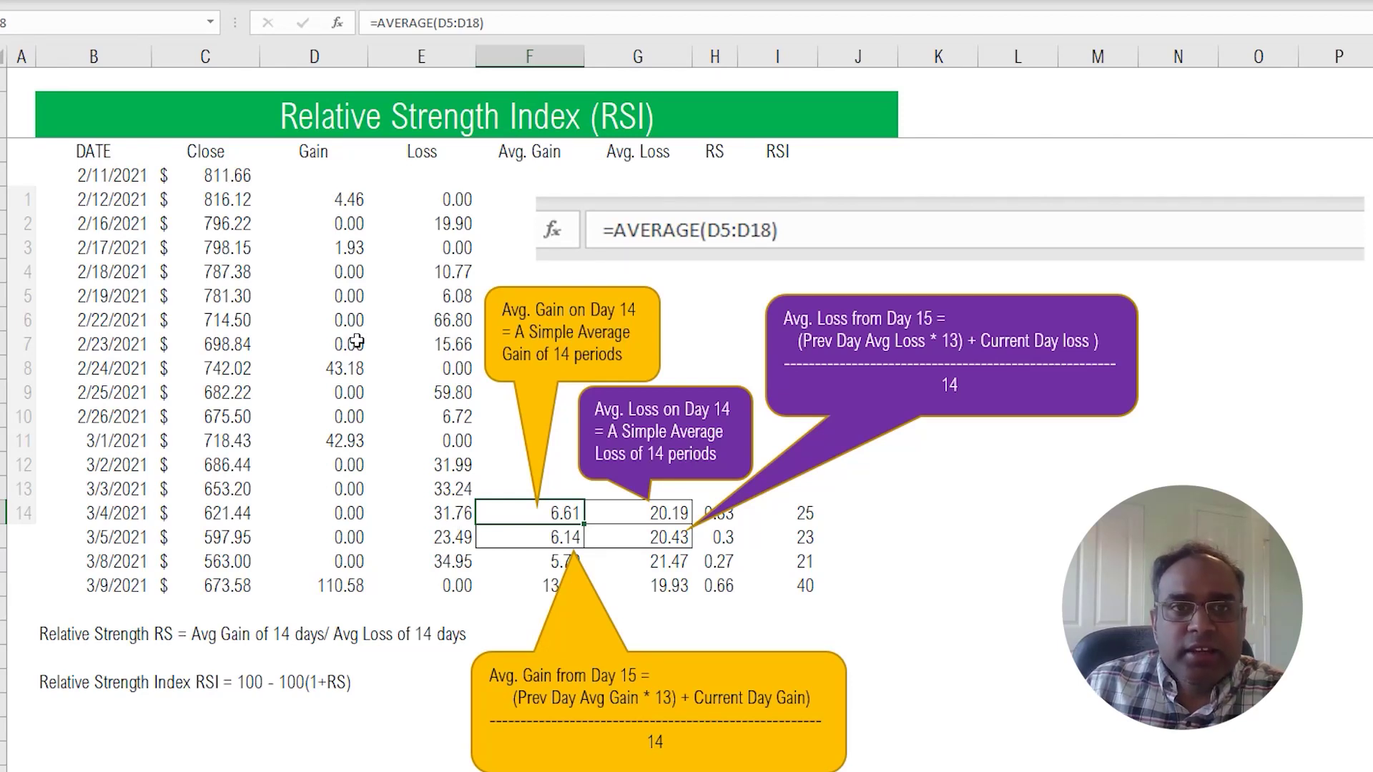
{"action": "left_click", "coordinate": [792, 229]}
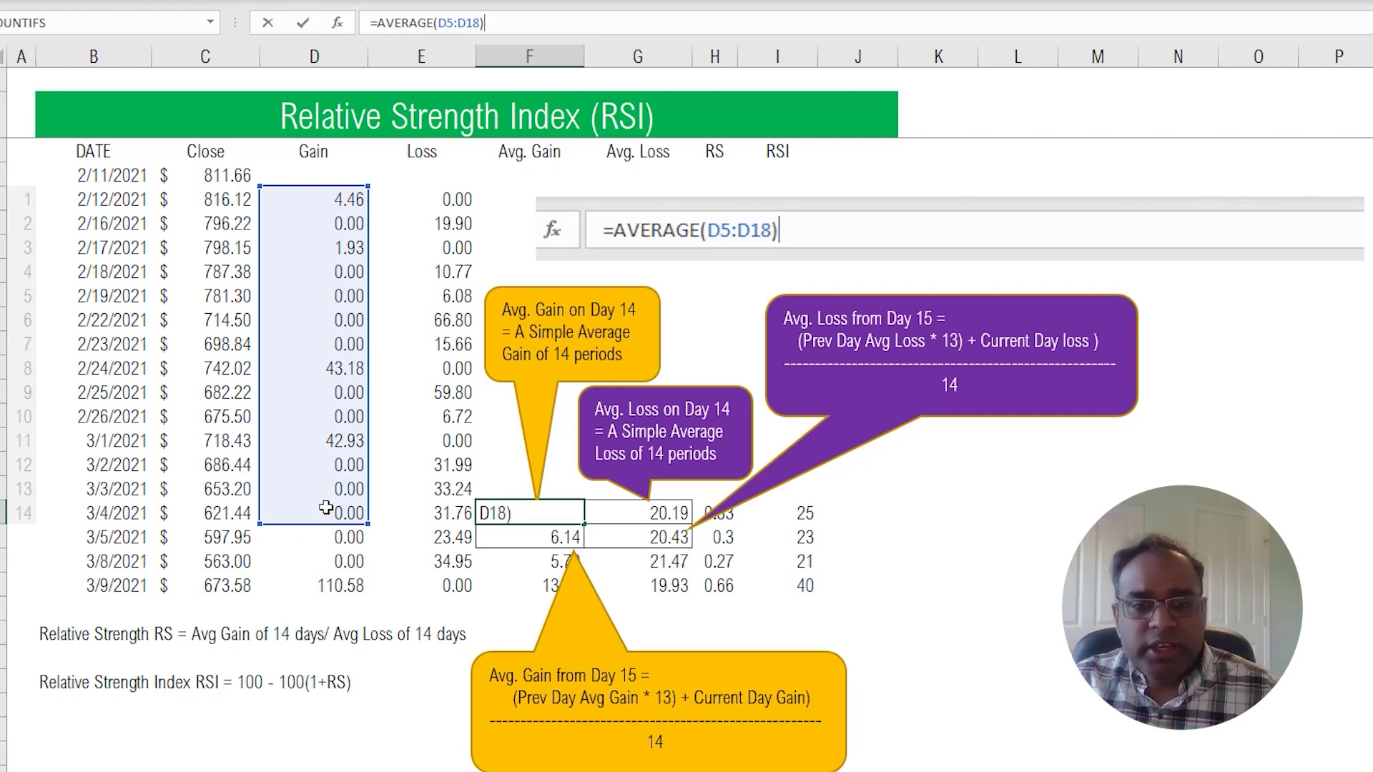
{"action": "key", "text": "Return"}
{"action": "left_click", "coordinate": [644, 516]}
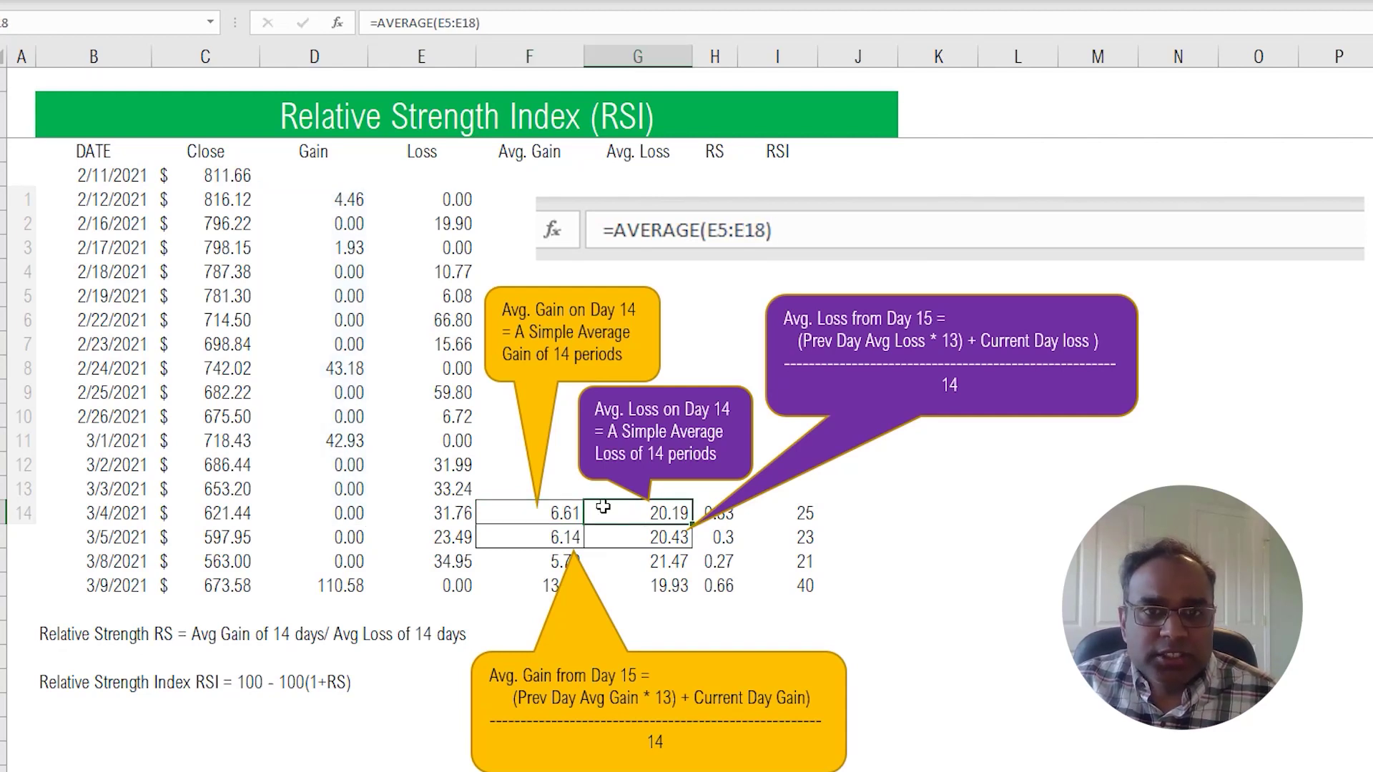
{"action": "left_click", "coordinate": [452, 22]}
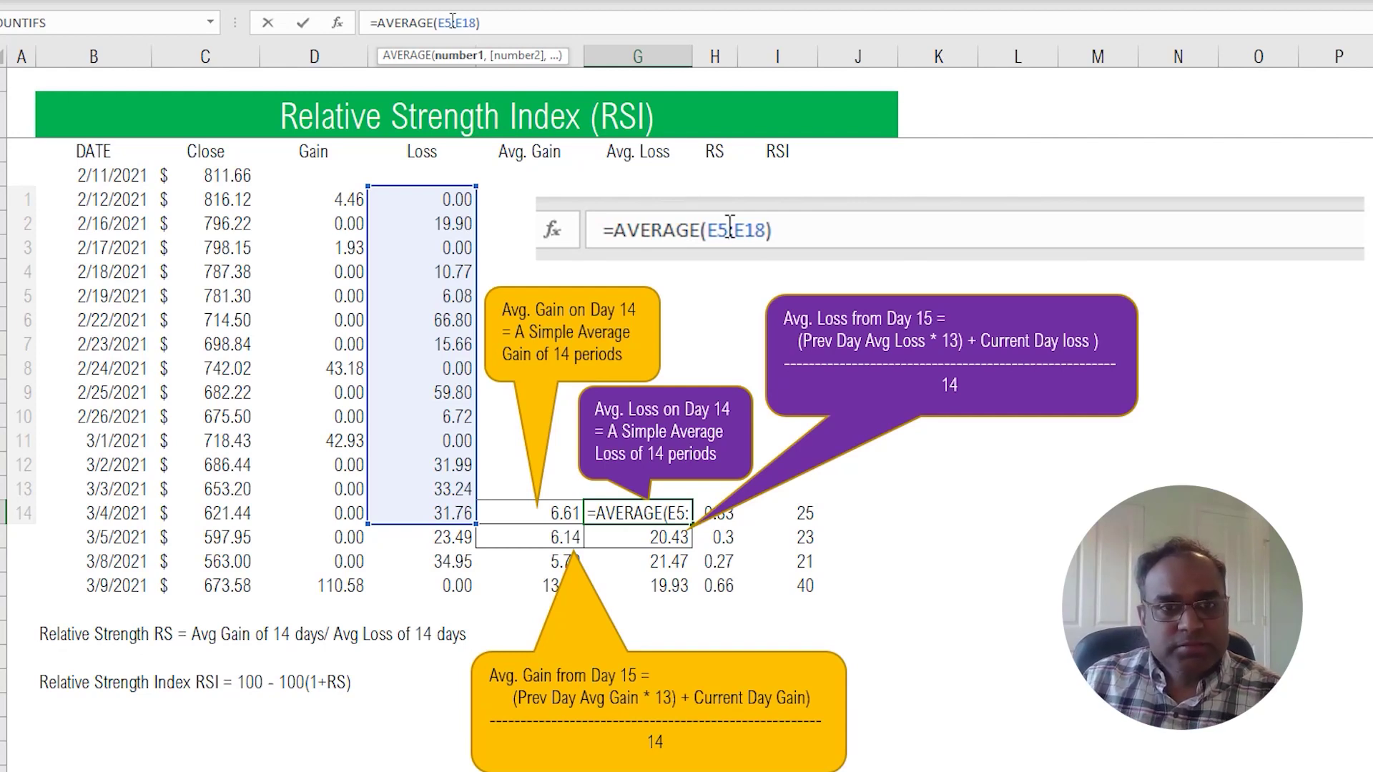
{"action": "key", "text": "ctrl+Return"}
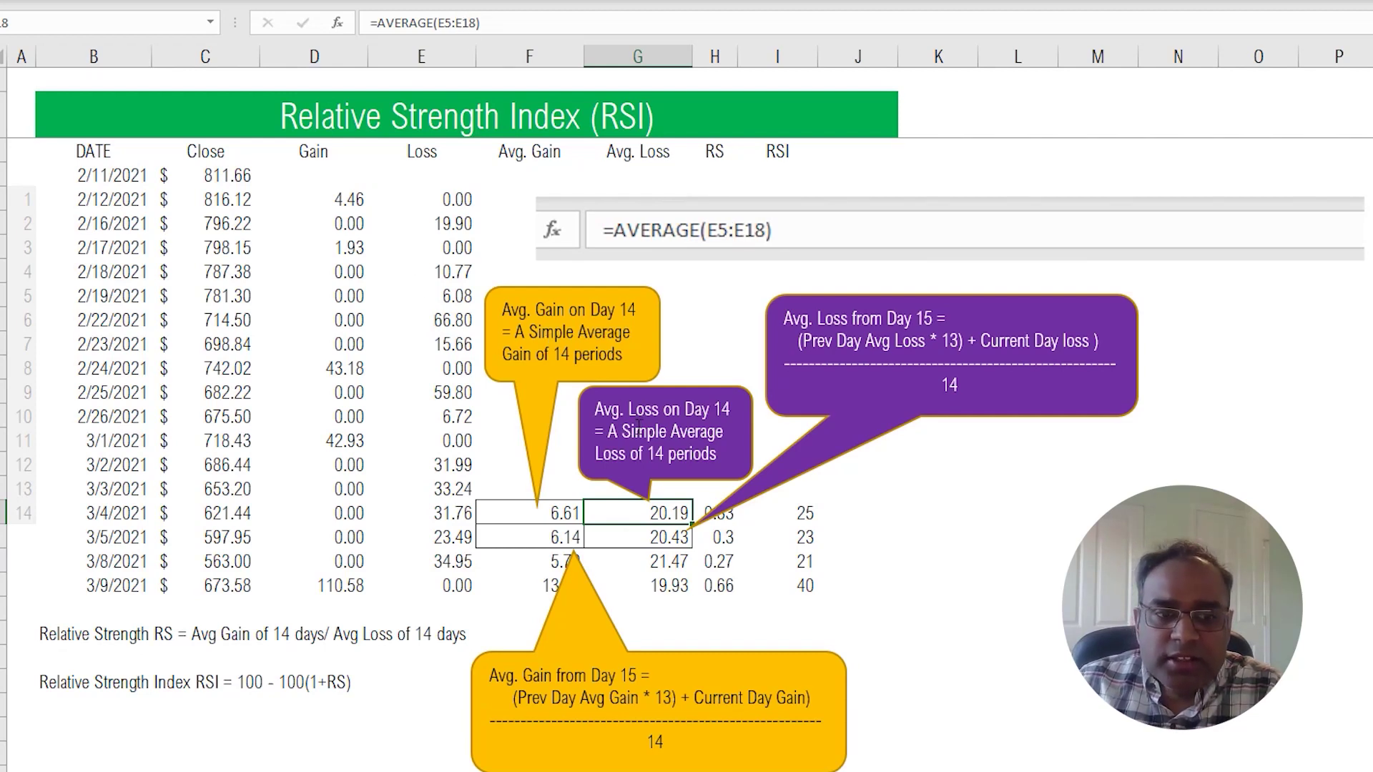
{"action": "left_click", "coordinate": [66, 644]}
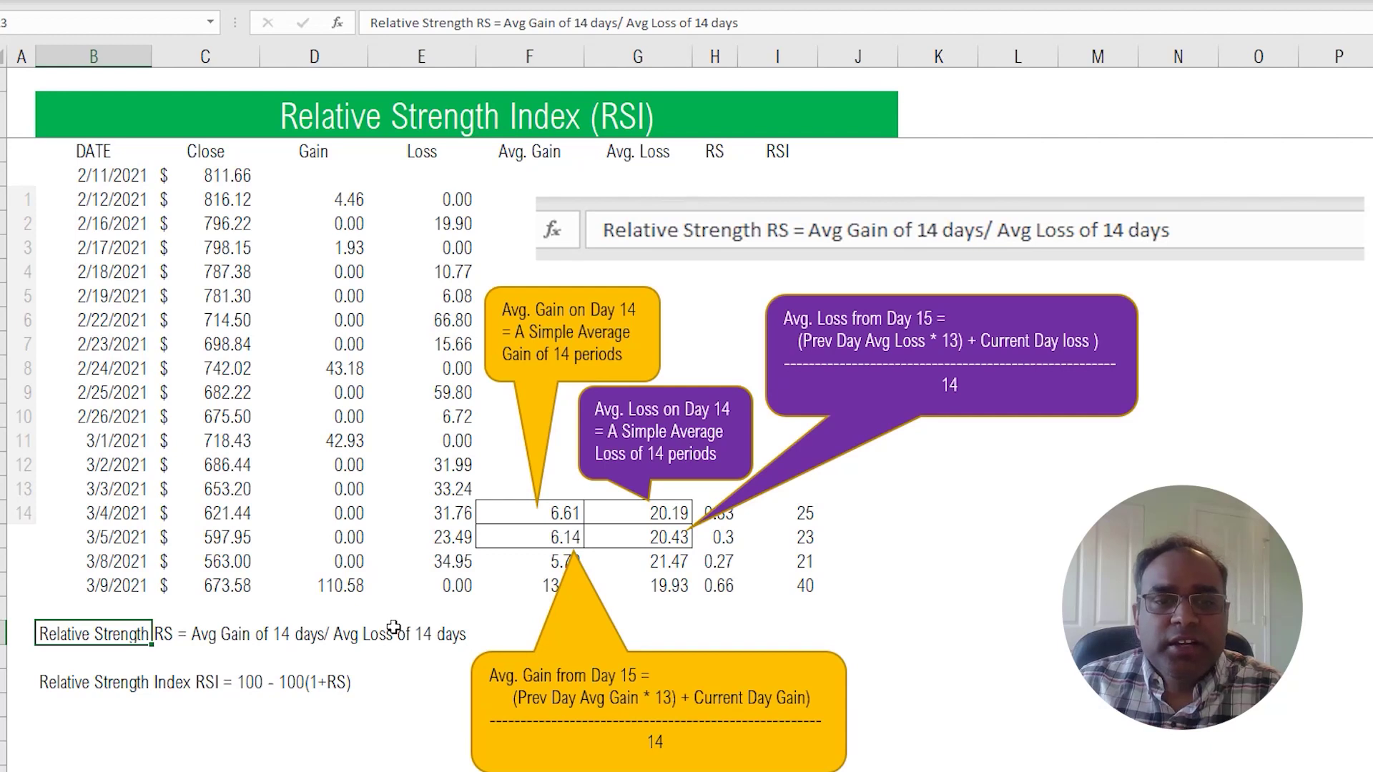
{"action": "left_click", "coordinate": [745, 513]}
{"action": "key", "text": "Left"}
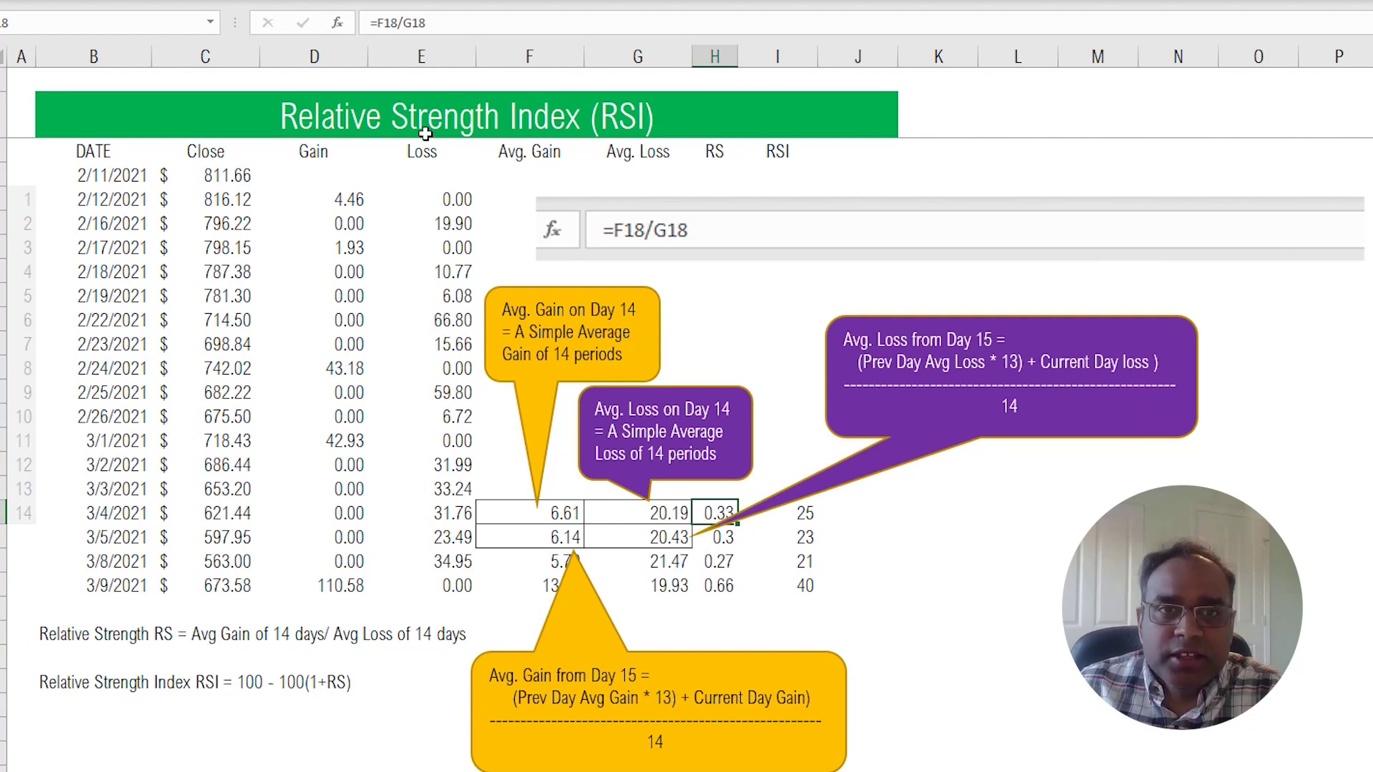
{"action": "left_click", "coordinate": [432, 23]}
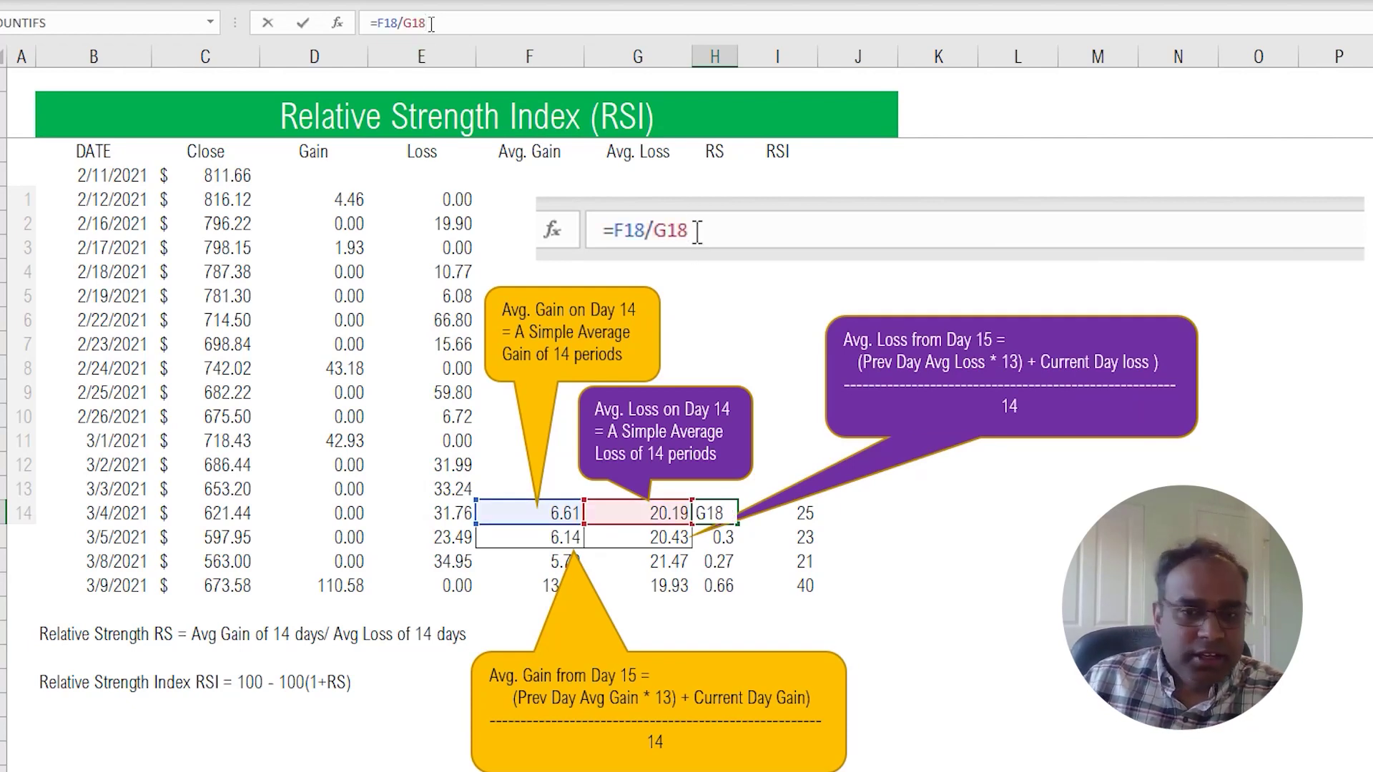
{"action": "key", "text": "ctrl+Return"}
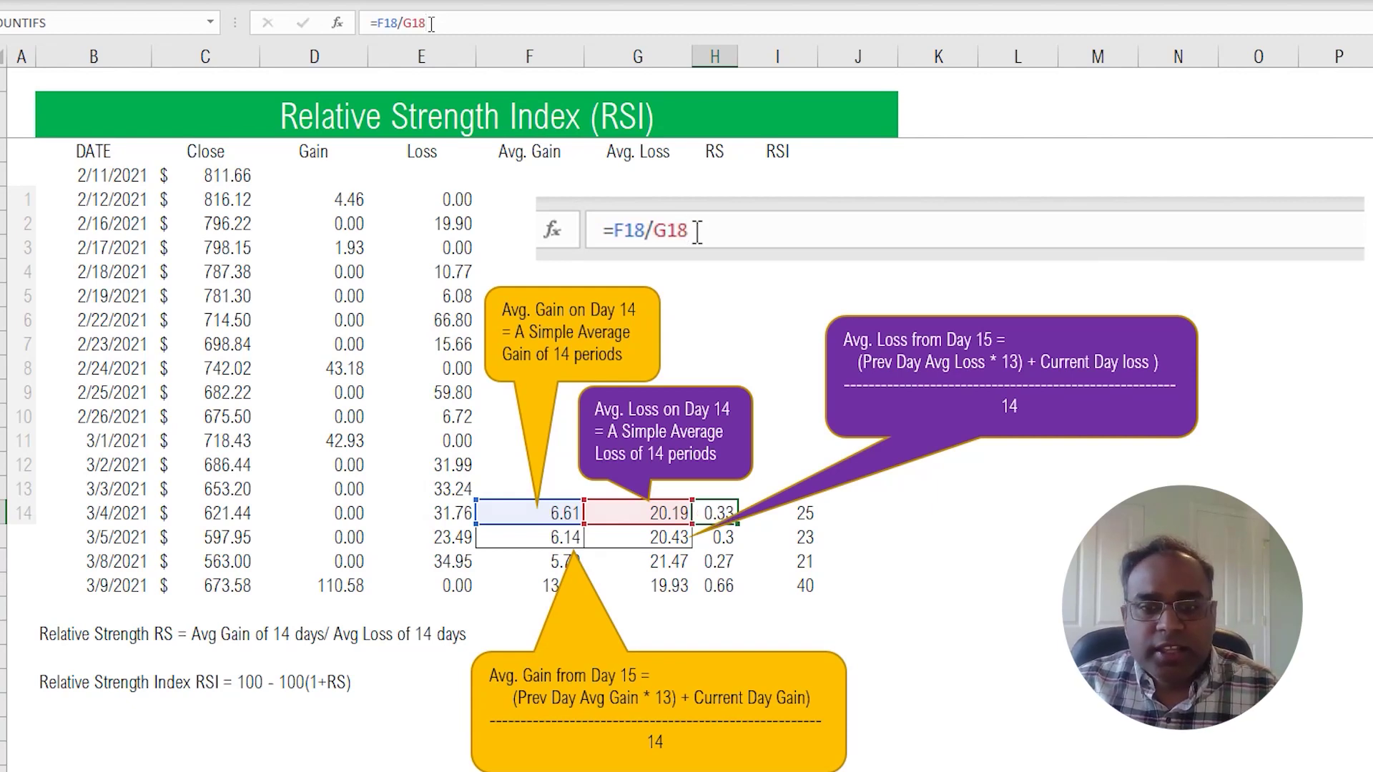
{"action": "left_click", "coordinate": [798, 514]}
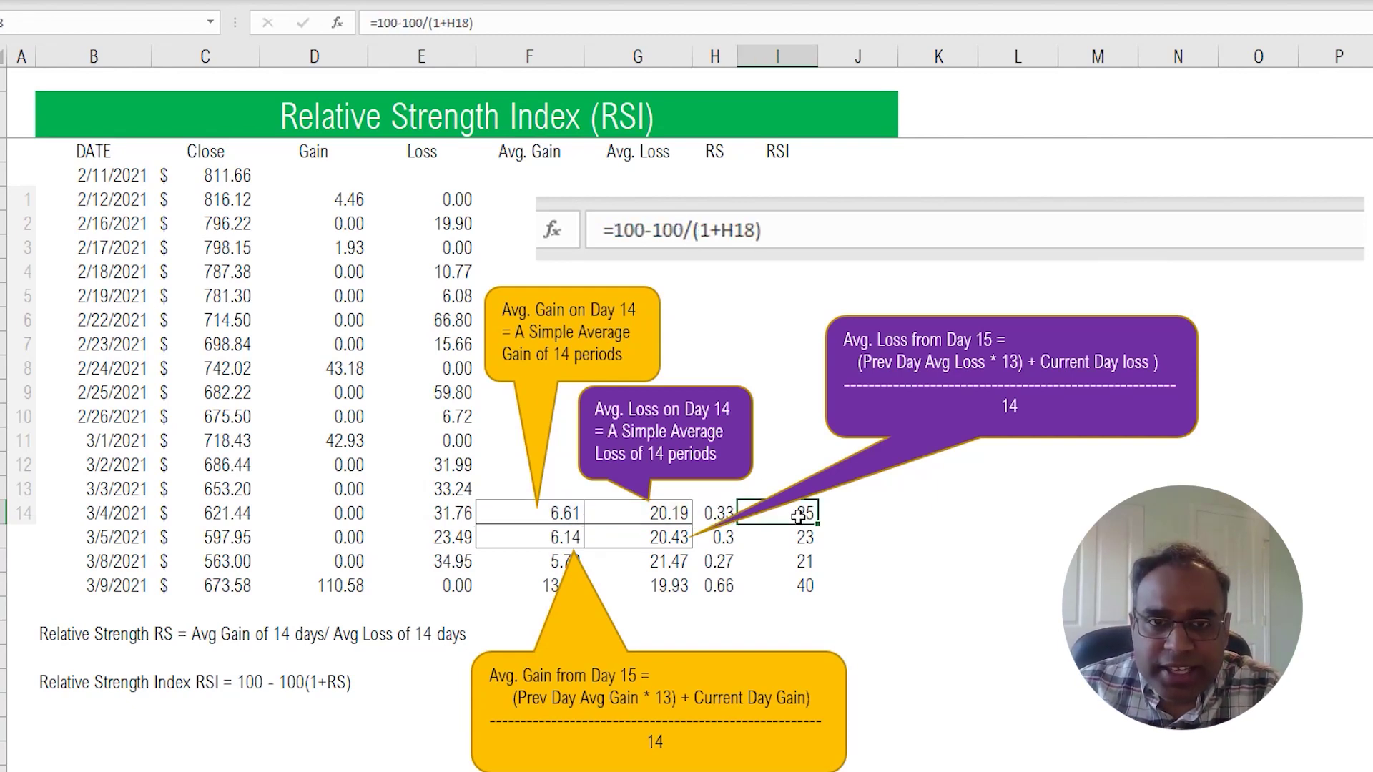
{"action": "left_click", "coordinate": [463, 25]}
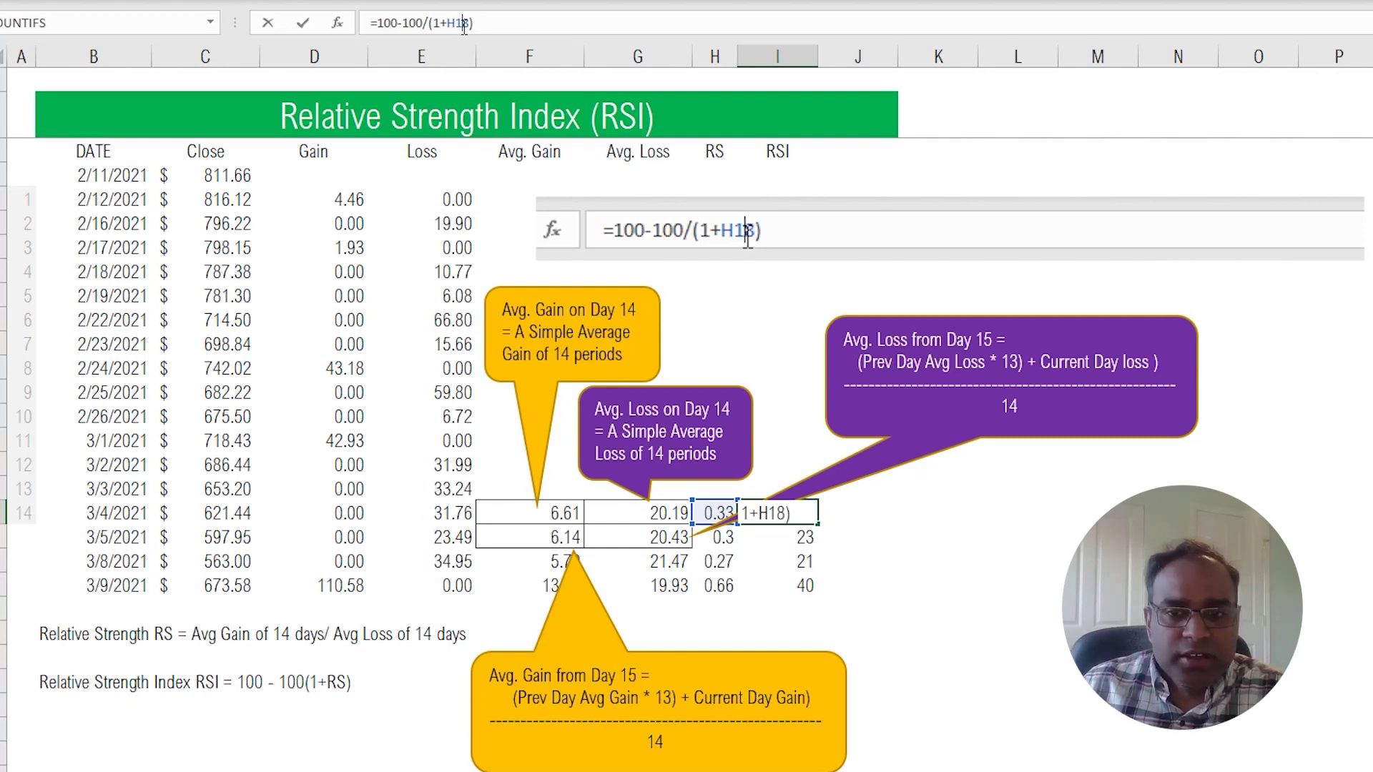
{"action": "key", "text": "ctrl+Return"}
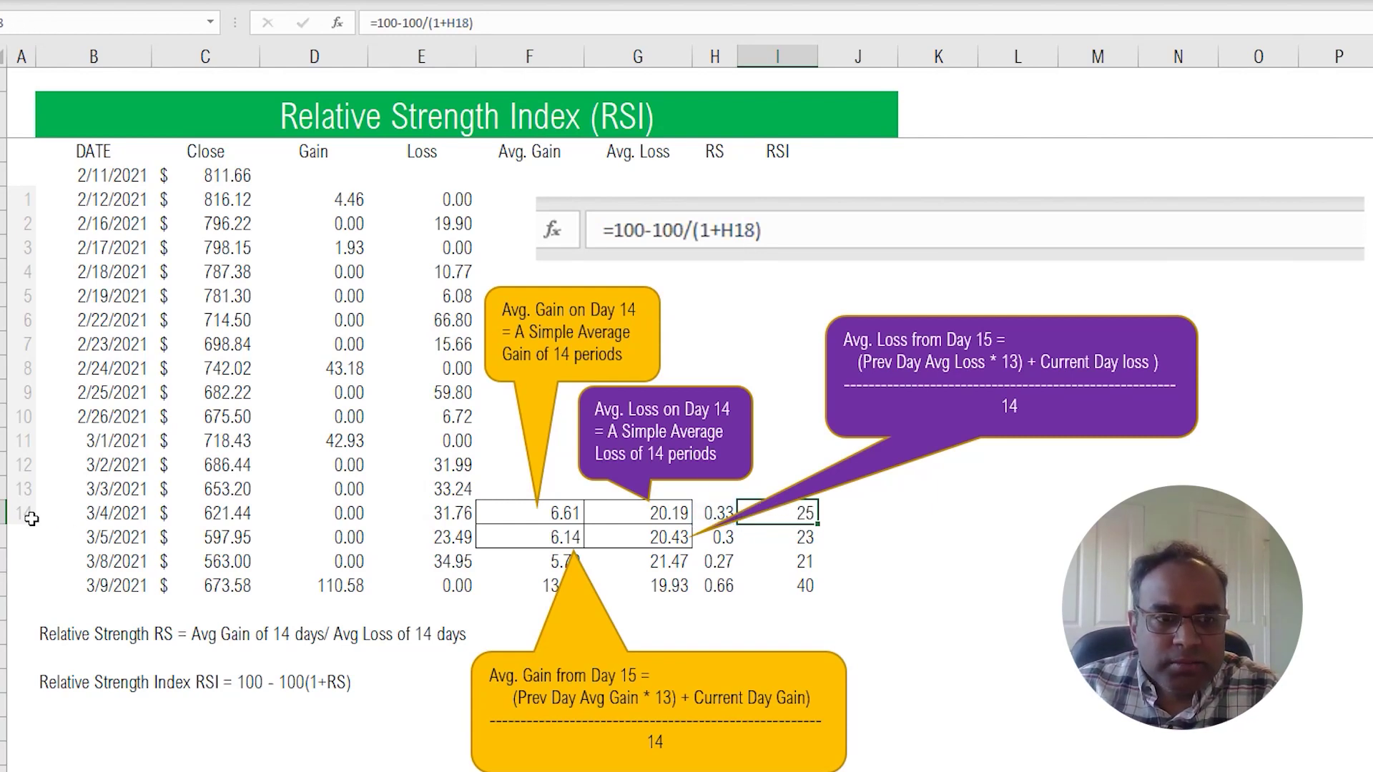
{"action": "left_click", "coordinate": [2, 514]}
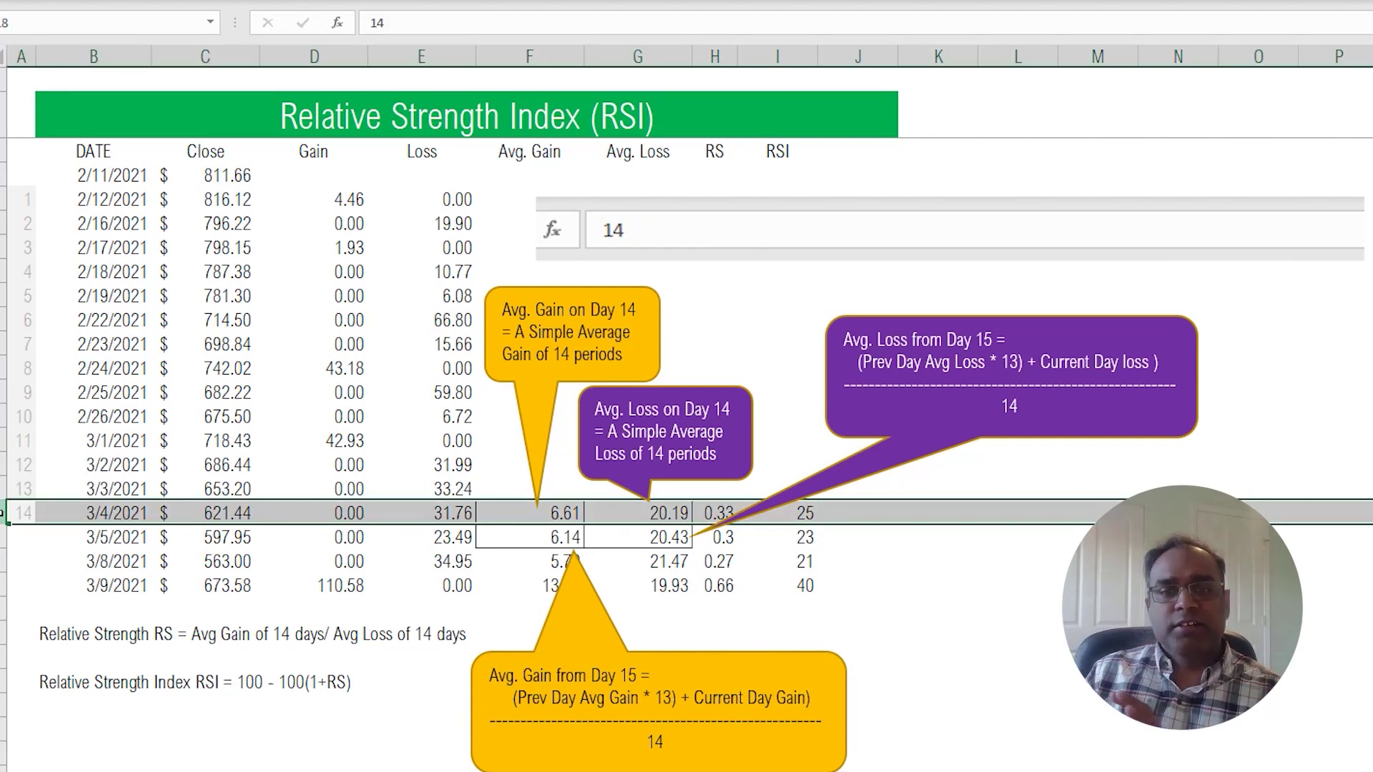